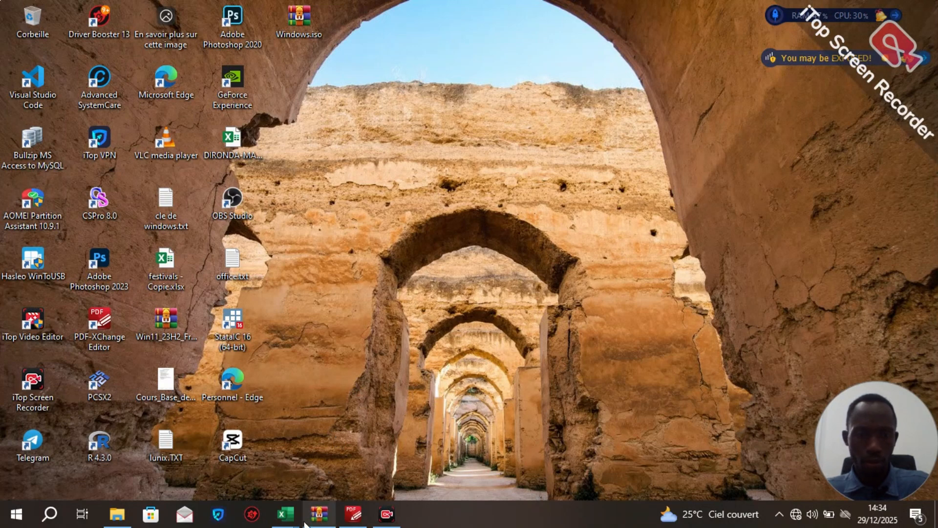
Switch to the JO 2019 D3.xlsx workbook in Excel.
mouse_move(299, 526)
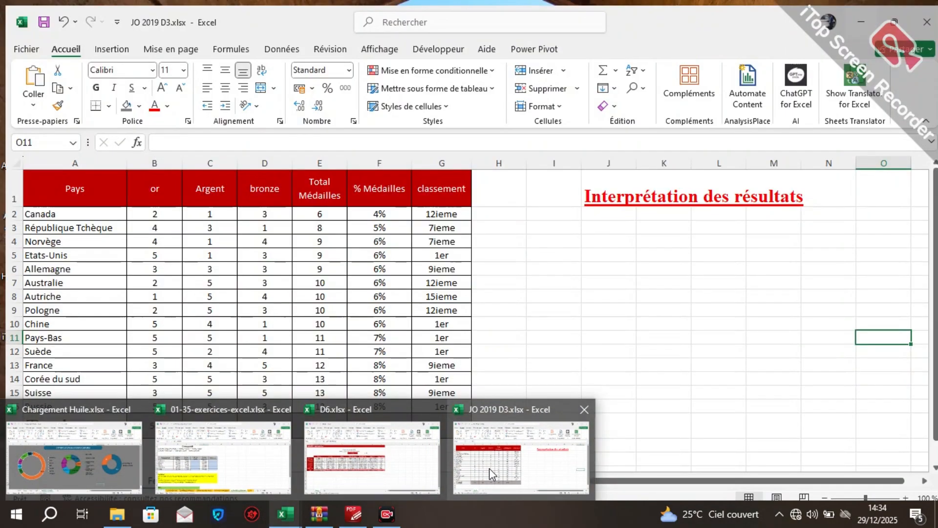
left_click(489, 468)
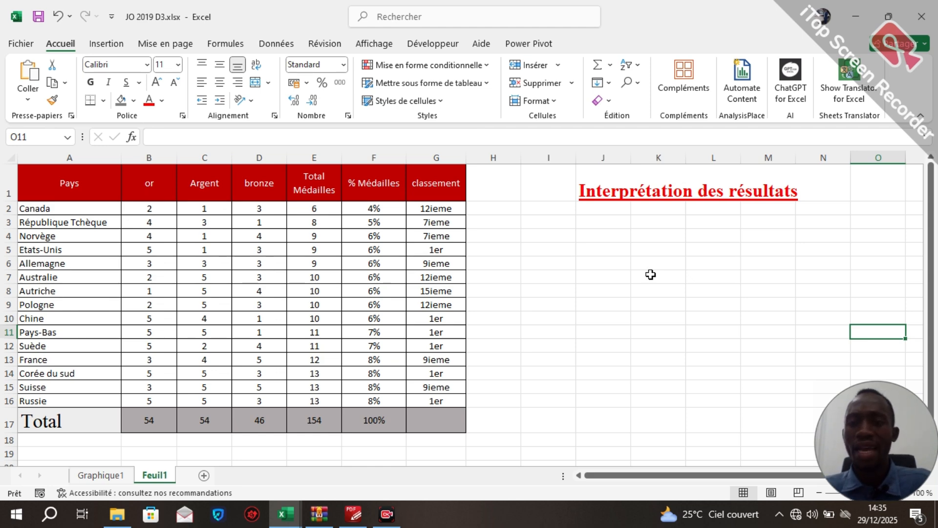
Enter the sample formula =1+3+4 in cell J4 and clear the cell again.
left_click(614, 242)
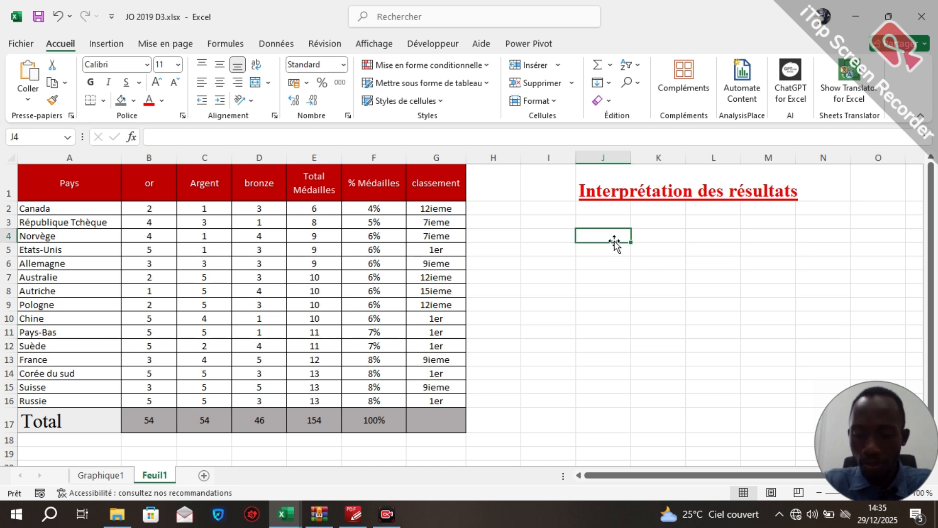
type("=1")
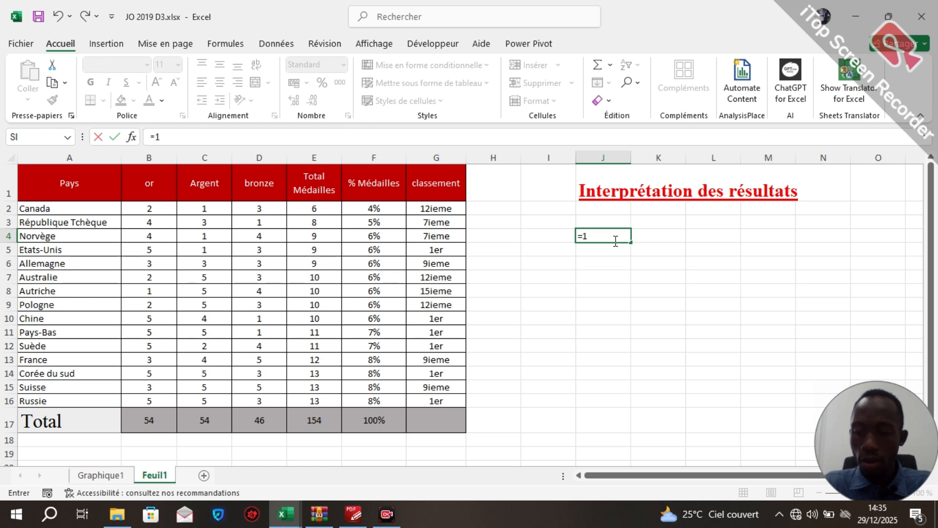
type("+3")
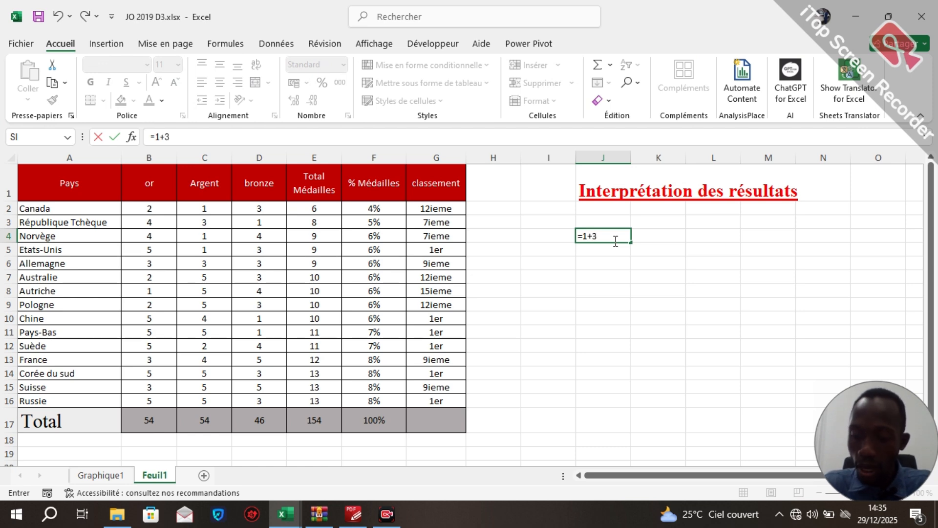
type("+4")
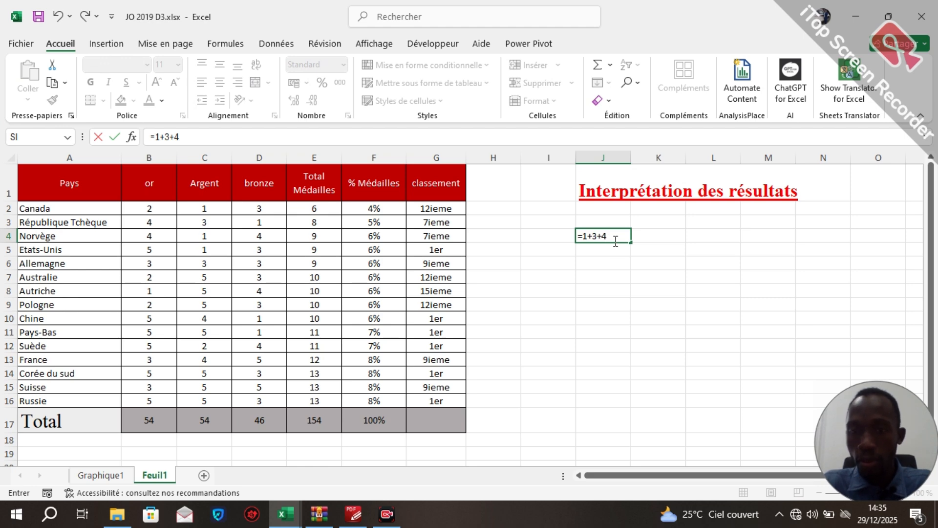
key("Return")
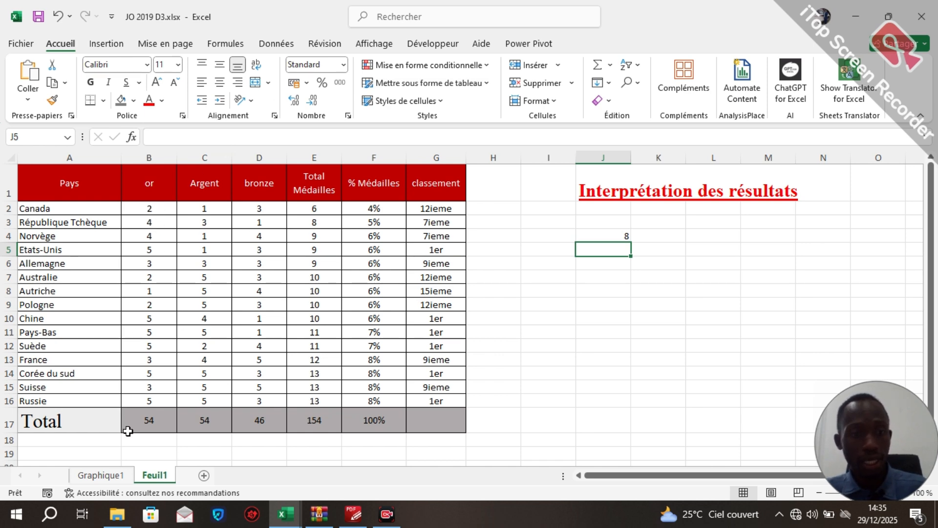
left_click(600, 237)
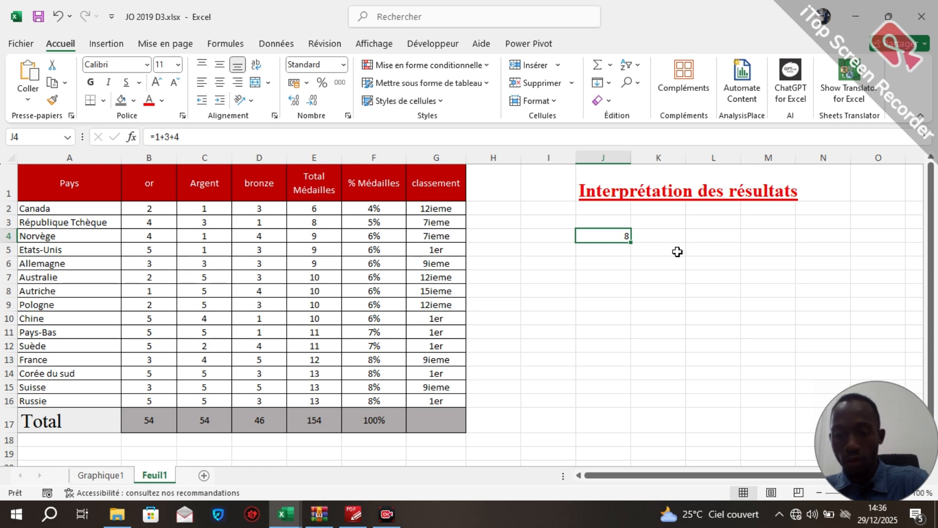
key("BackSpace")
left_click(580, 304)
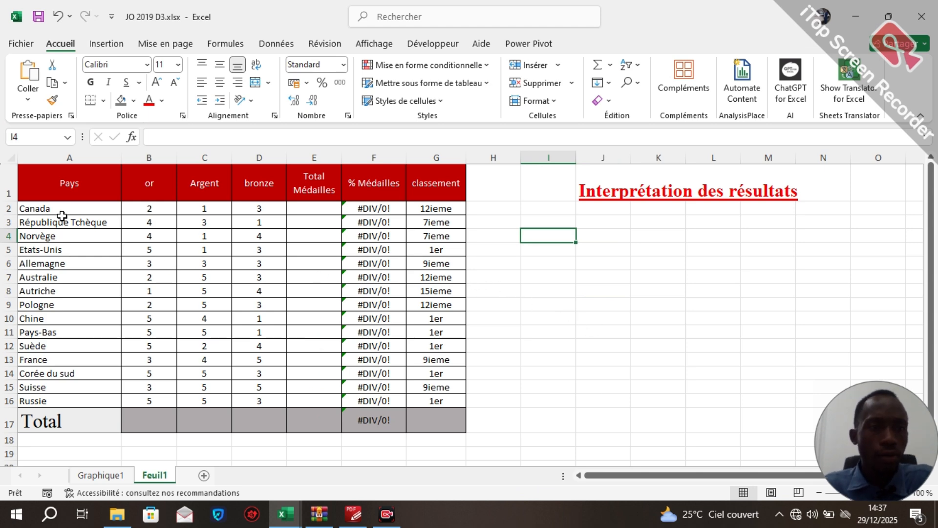
Calculate Canada's total medals in cell E2 with the formula =SOMME(B2:D2).
left_click(27, 210)
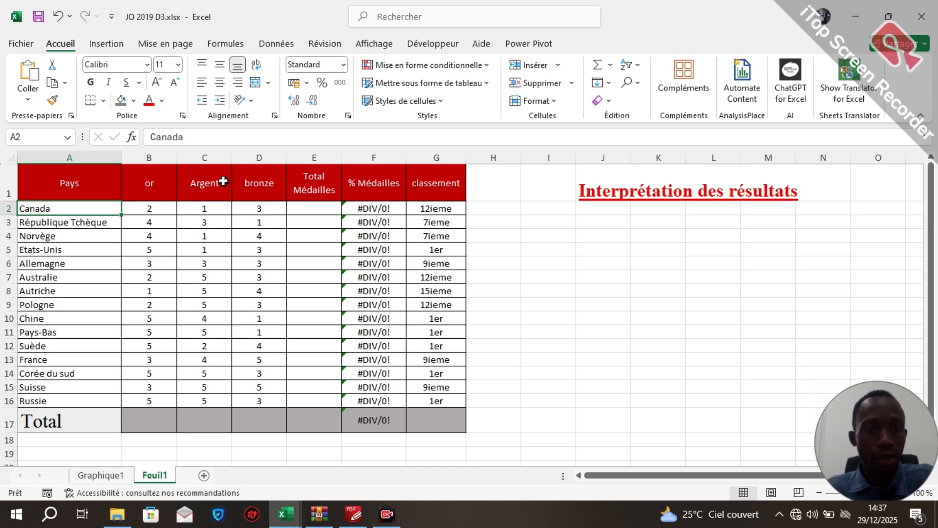
left_click(326, 207)
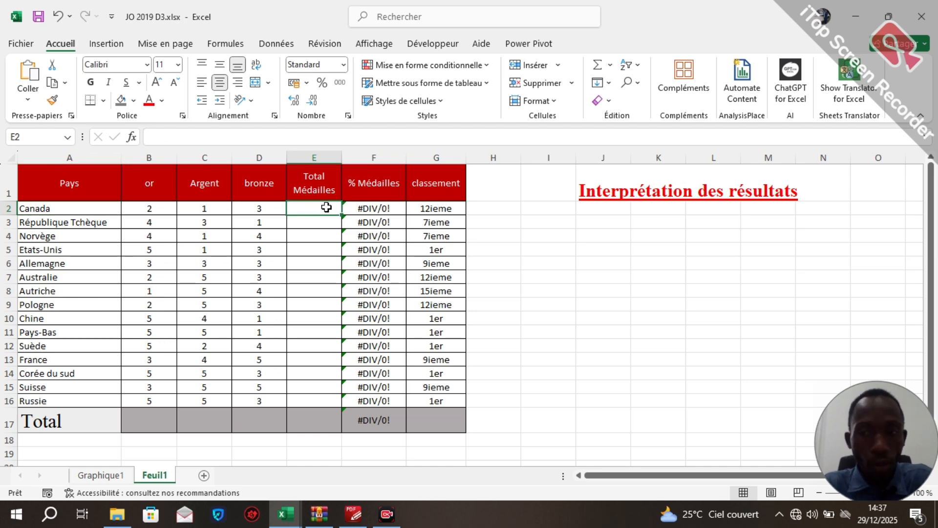
type("=so")
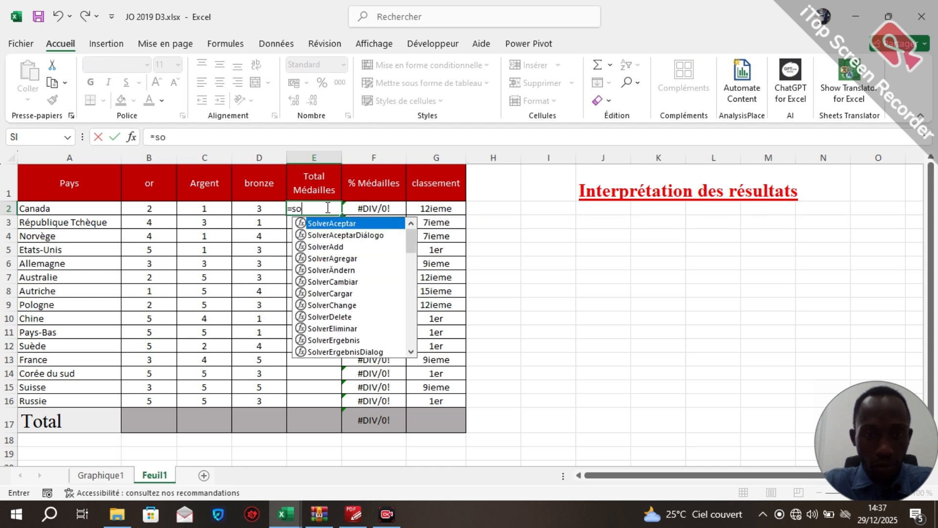
type("m")
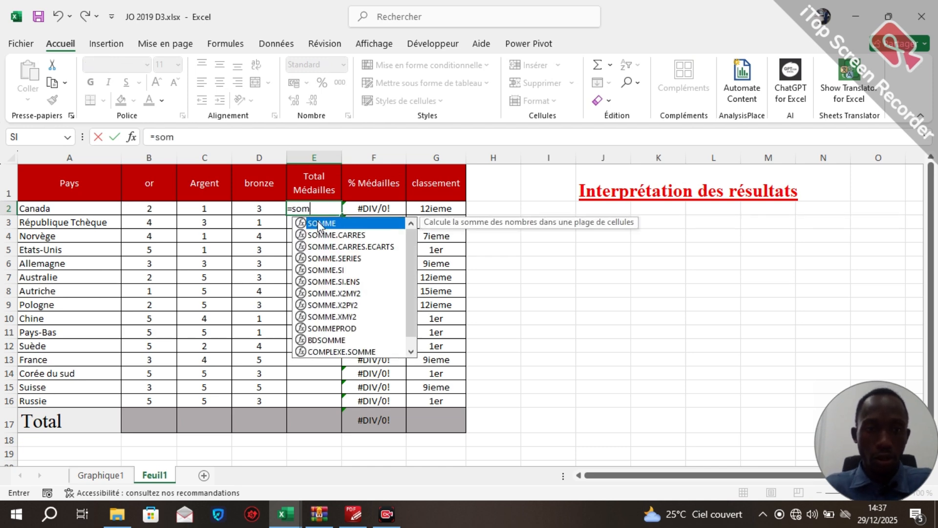
double_click(318, 224)
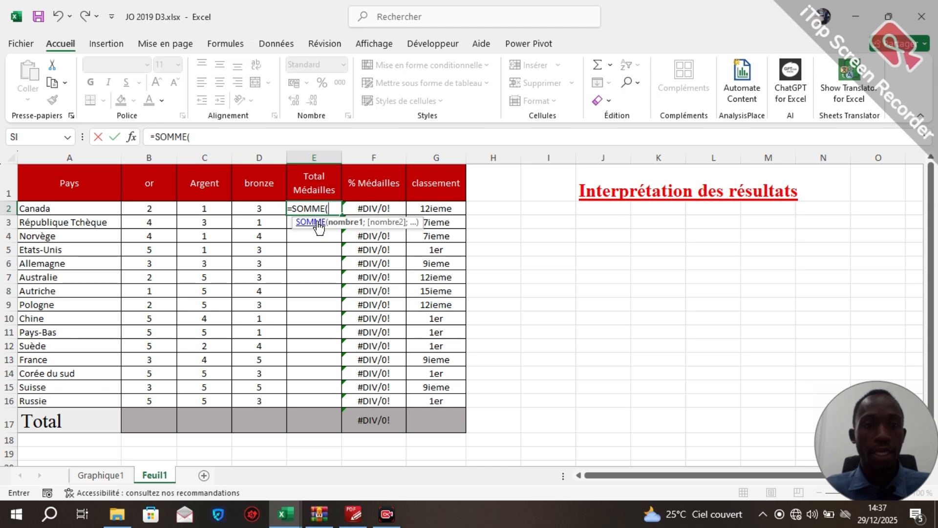
left_click(139, 208)
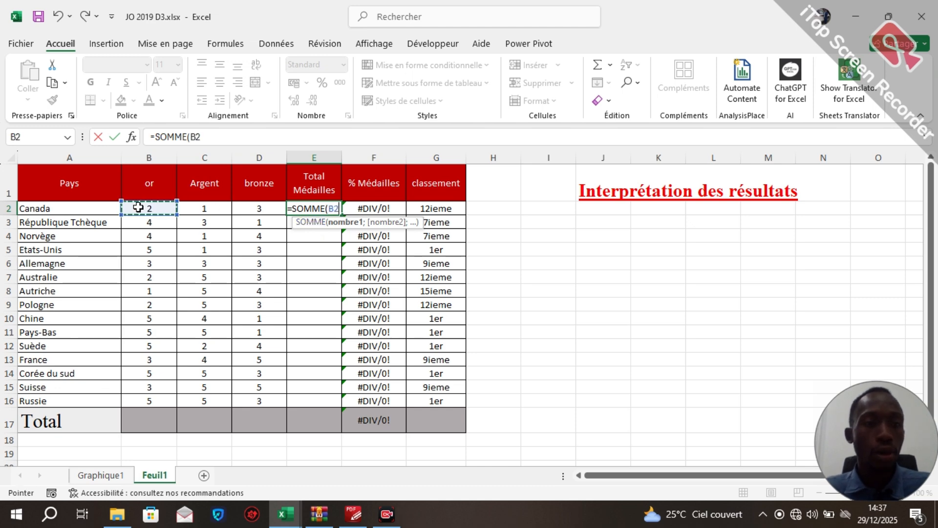
left_click_drag(151, 208, 239, 206)
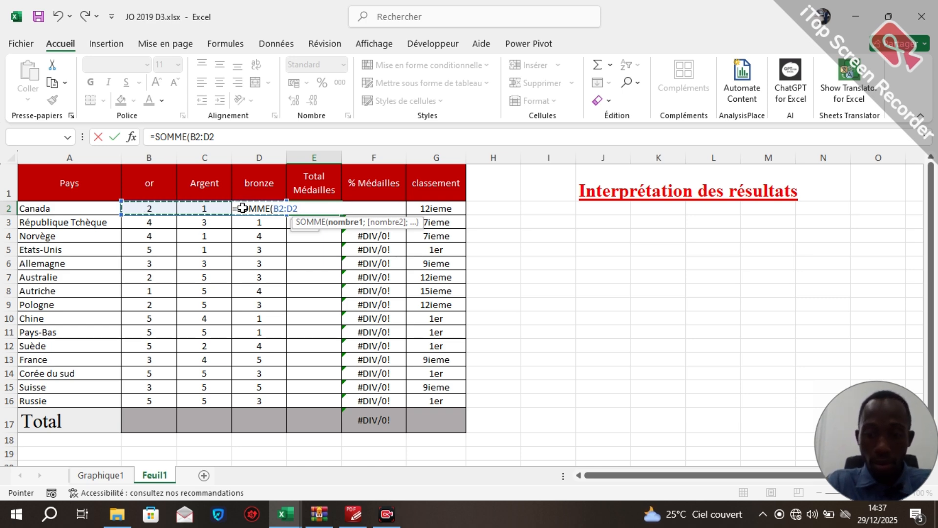
type(")")
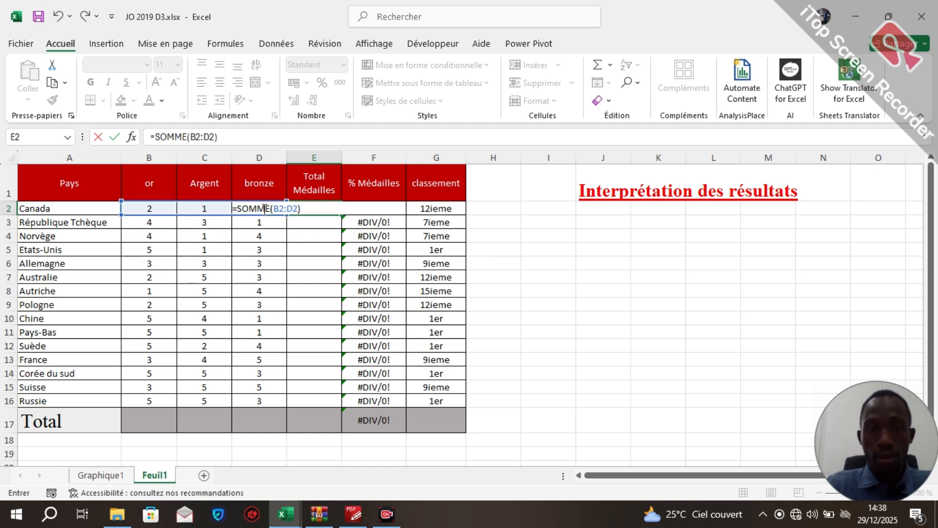
key("Return")
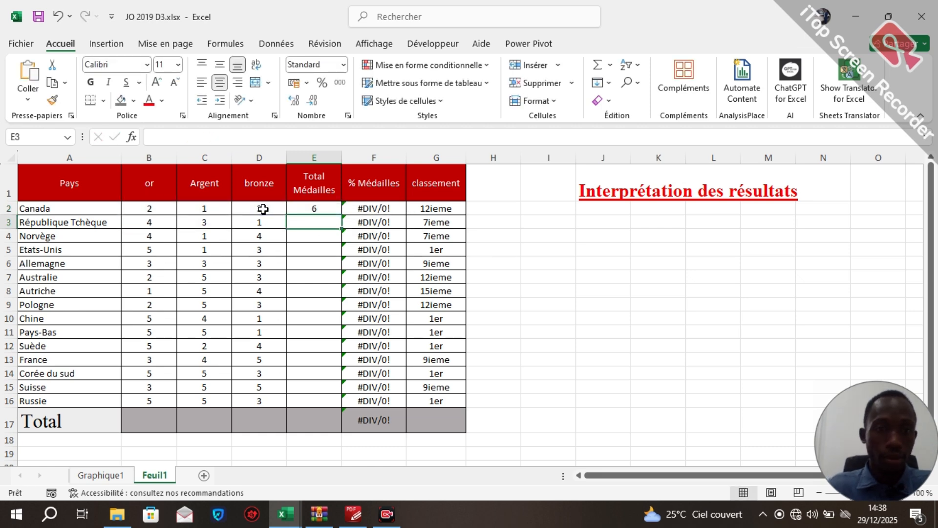
Fill the E2 total formula down to E16 for all countries and check the formulas in several of the cells.
left_click(334, 209)
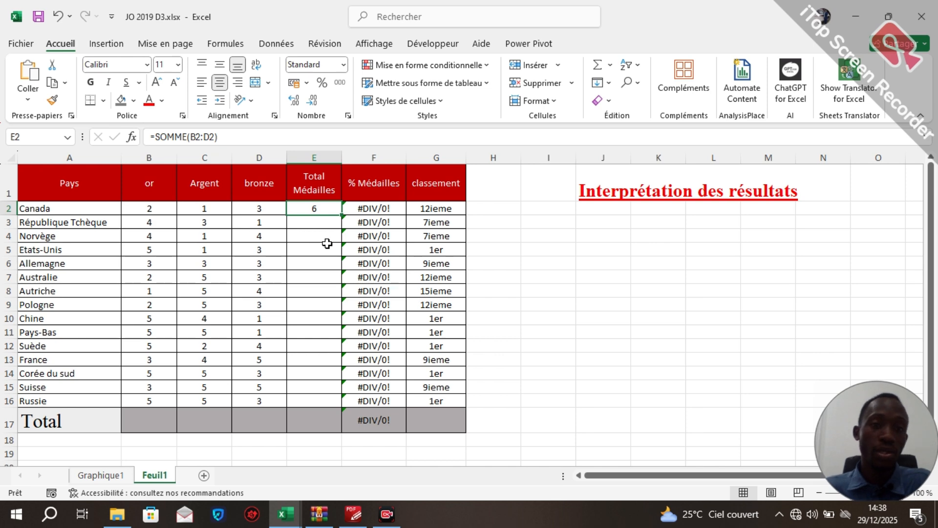
double_click(341, 215)
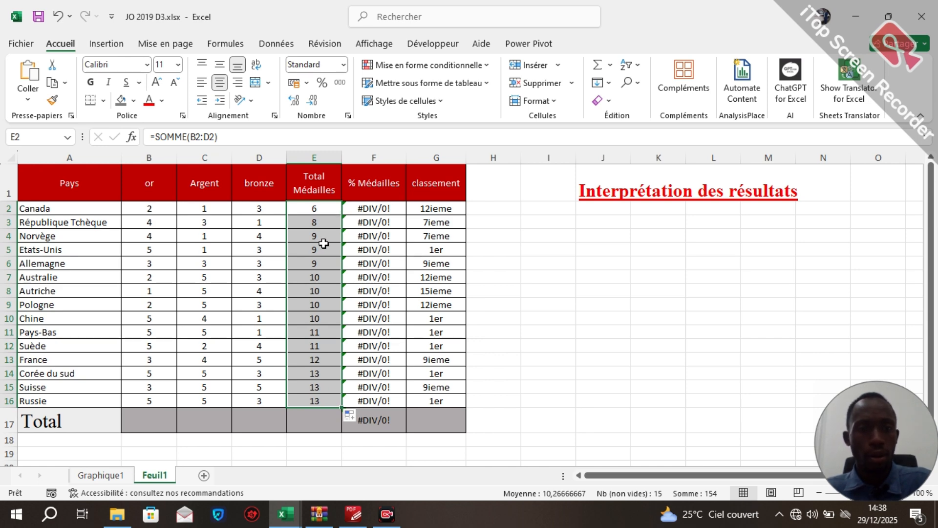
left_click(315, 210)
left_click(314, 223)
left_click(315, 236)
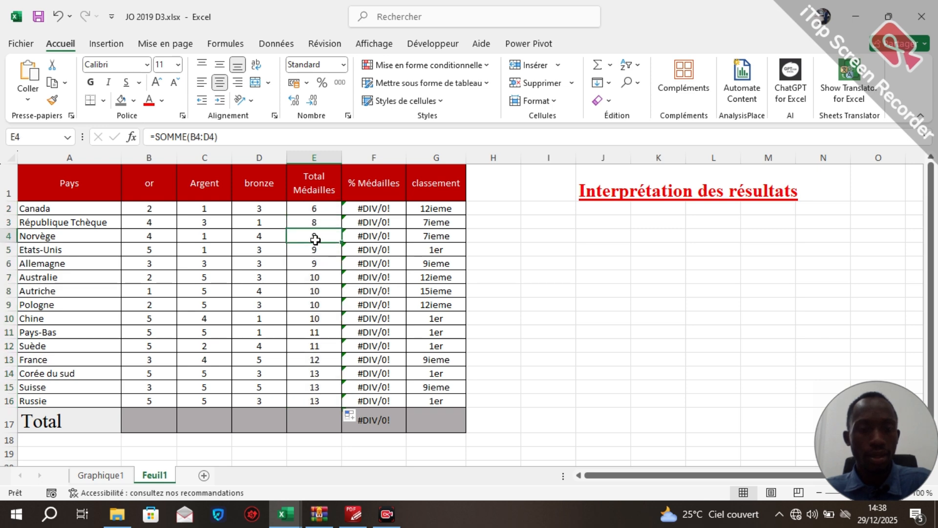
left_click(319, 264)
left_click(318, 304)
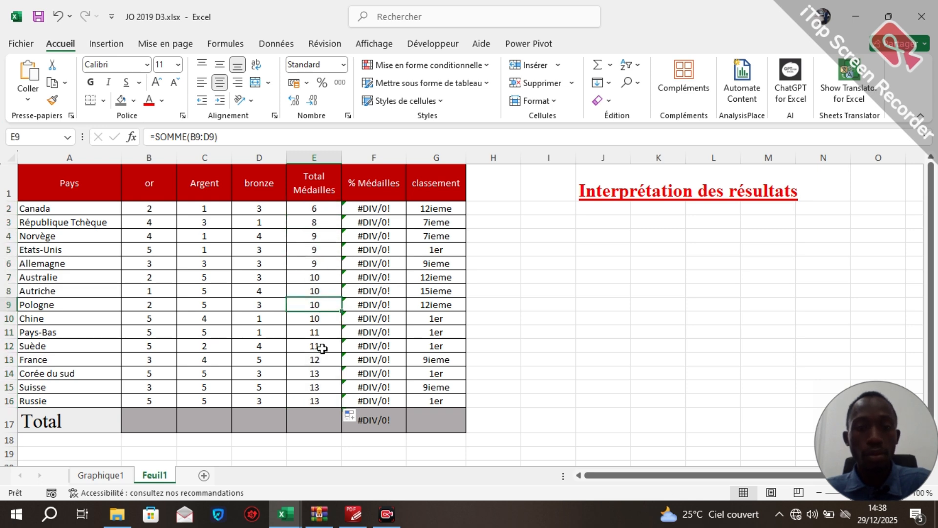
Calculate the total of the gold medals column in cell B17 with the formula =SOMME(B2:B16).
left_click(131, 425)
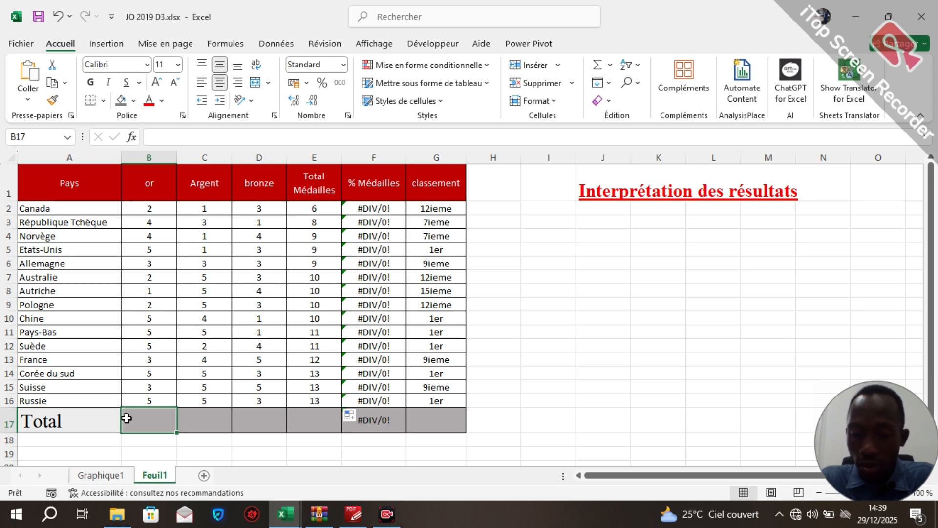
type("=so")
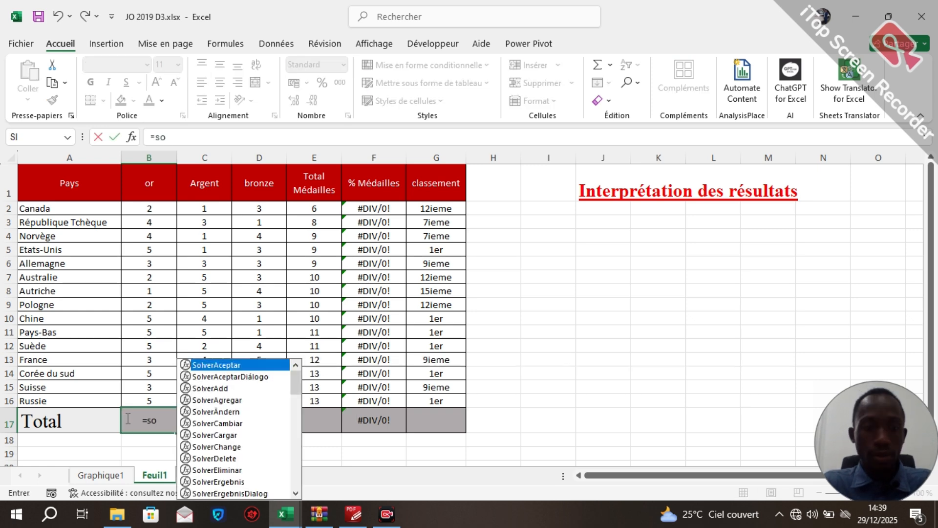
type("m")
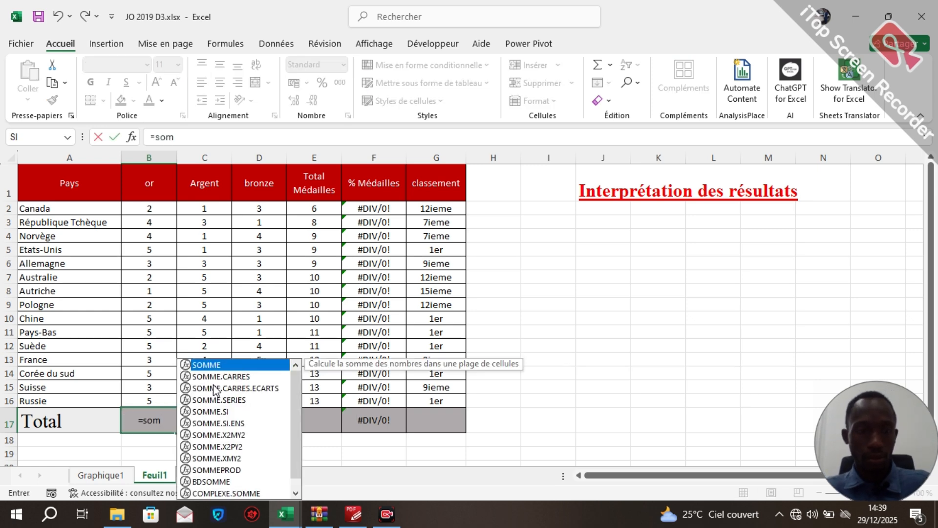
double_click(232, 363)
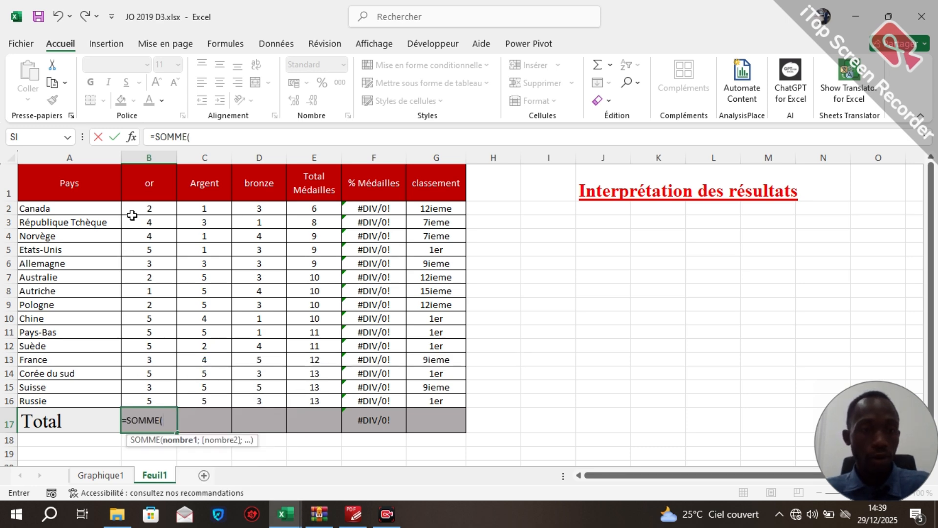
left_click(148, 206)
left_click_drag(148, 206, 143, 395)
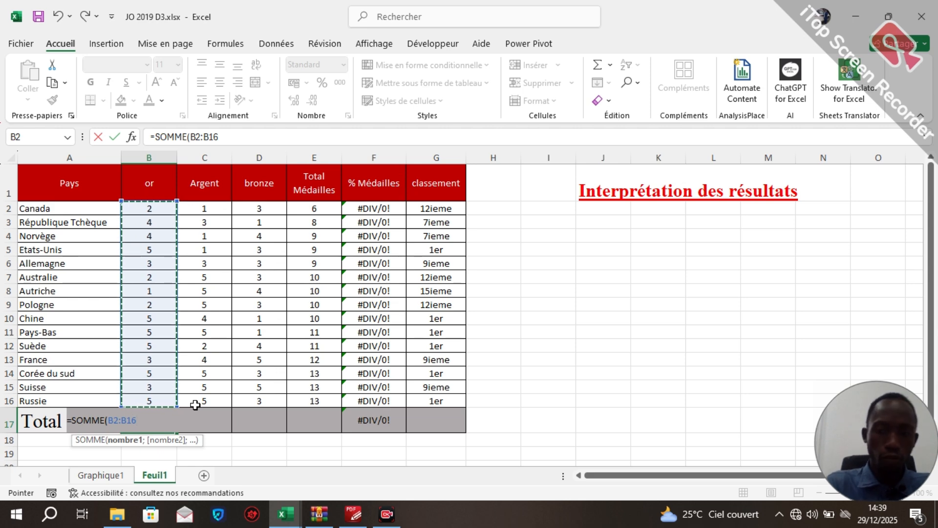
key("Return")
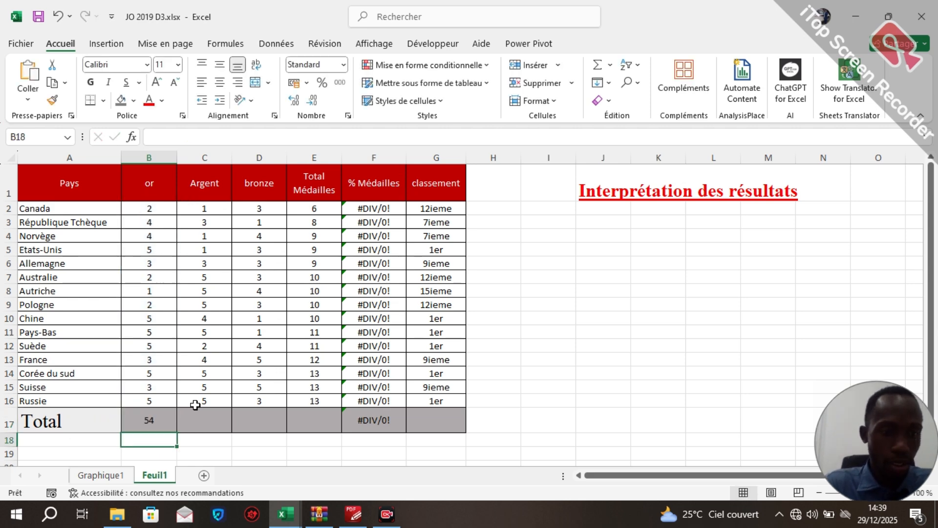
Fill the B17 total formula across to E17 and check the formula in E17.
left_click(130, 415)
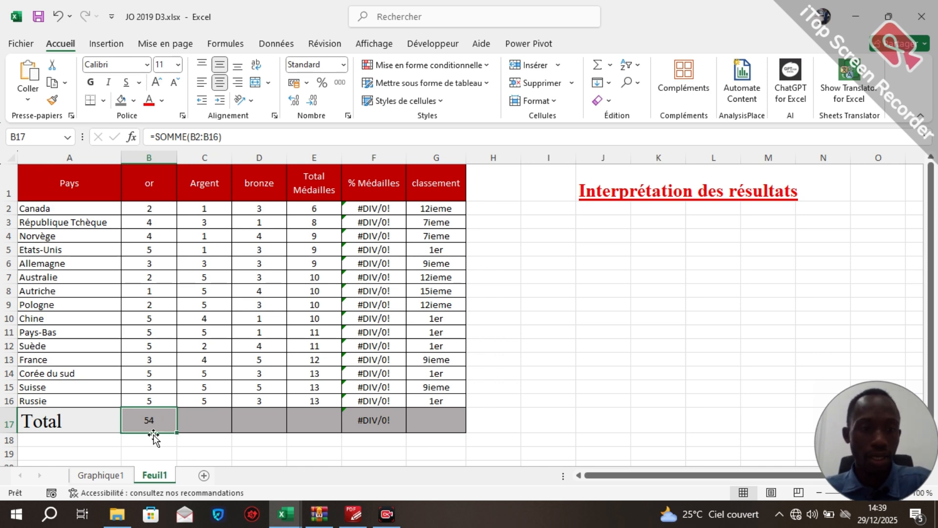
left_click_drag(176, 433, 334, 435)
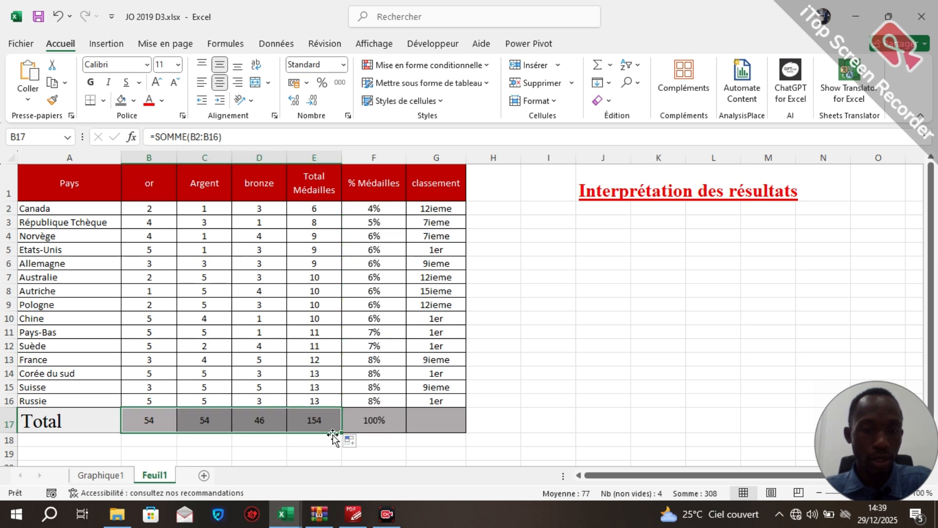
left_click(335, 423)
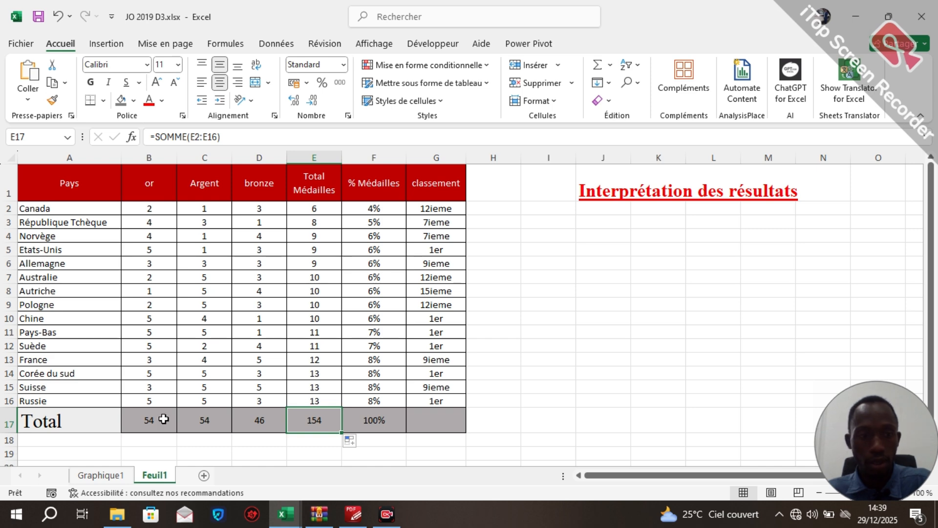
Clear the gold medals total formula from cell B17.
left_click(151, 420)
double_click(150, 420)
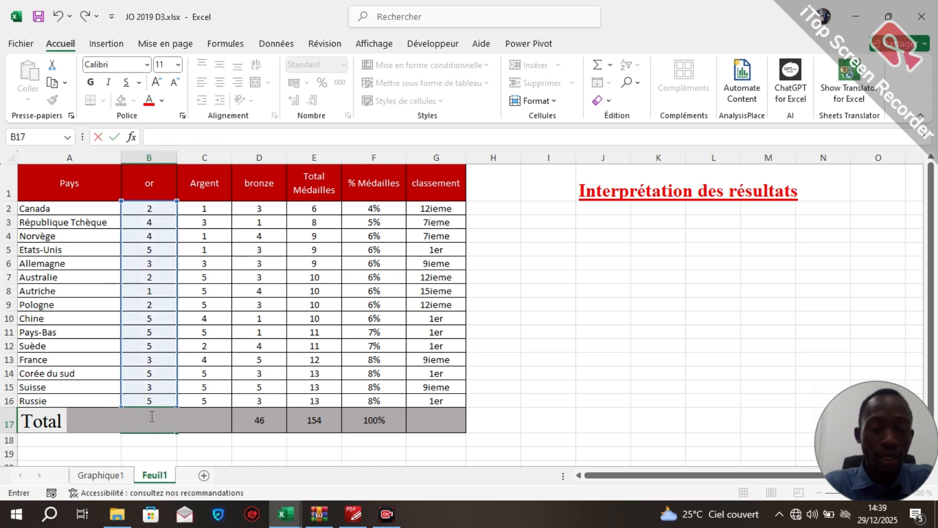
left_click(601, 359)
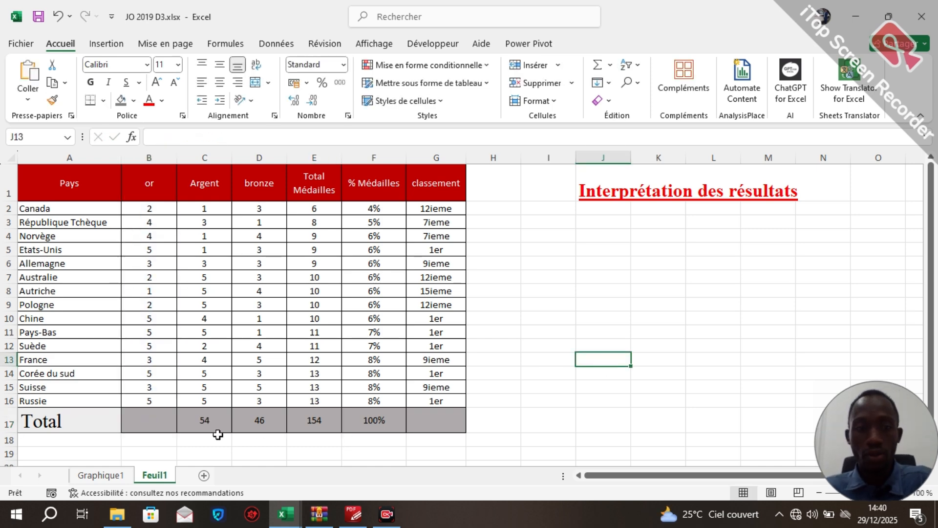
Total the gold medals column in cell B17 with AutoSum over B2:B16 and check the formula.
left_click(158, 420)
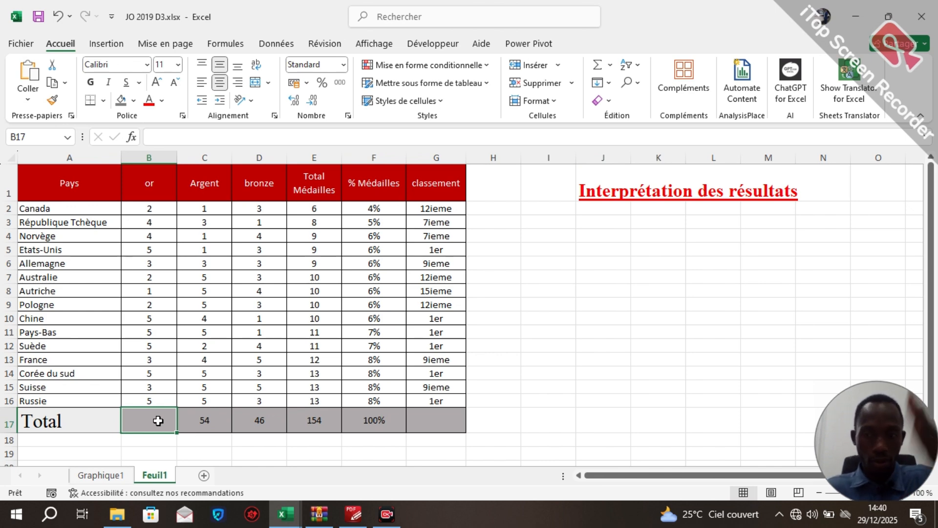
type("=")
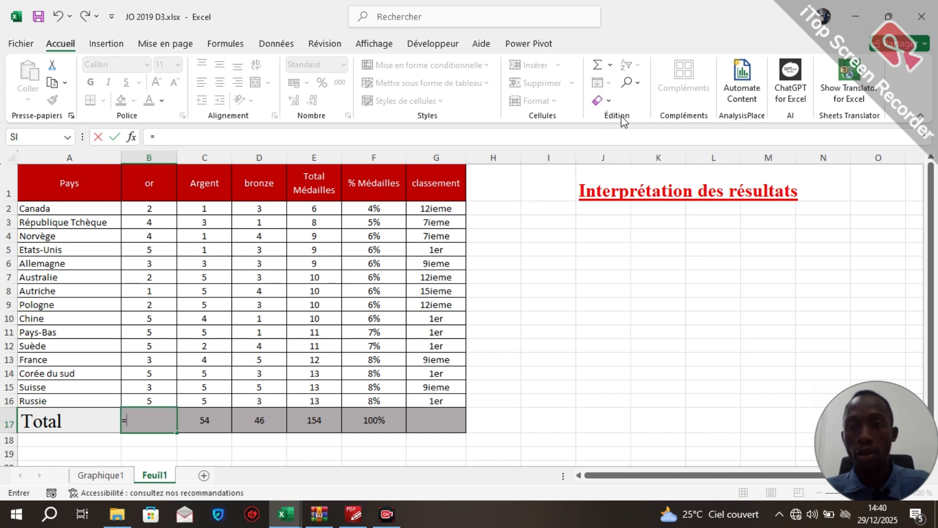
left_click(597, 70)
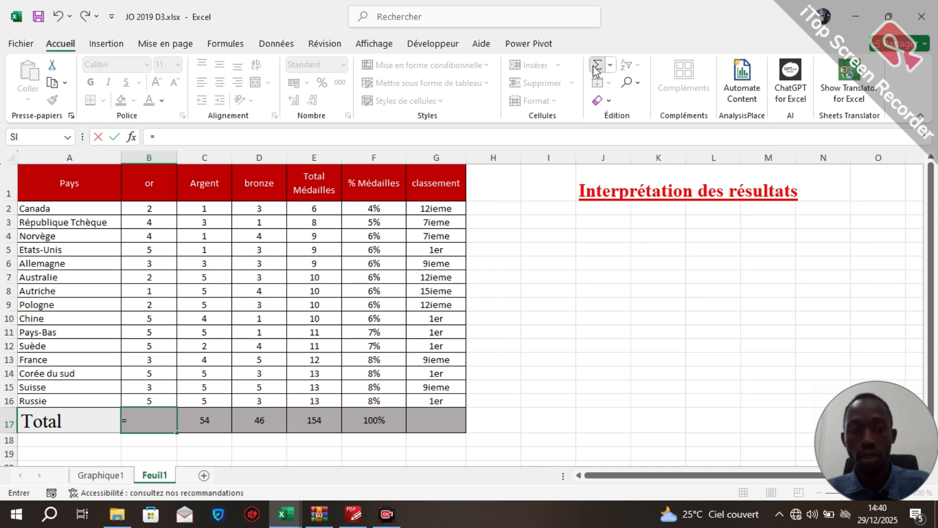
key("Return")
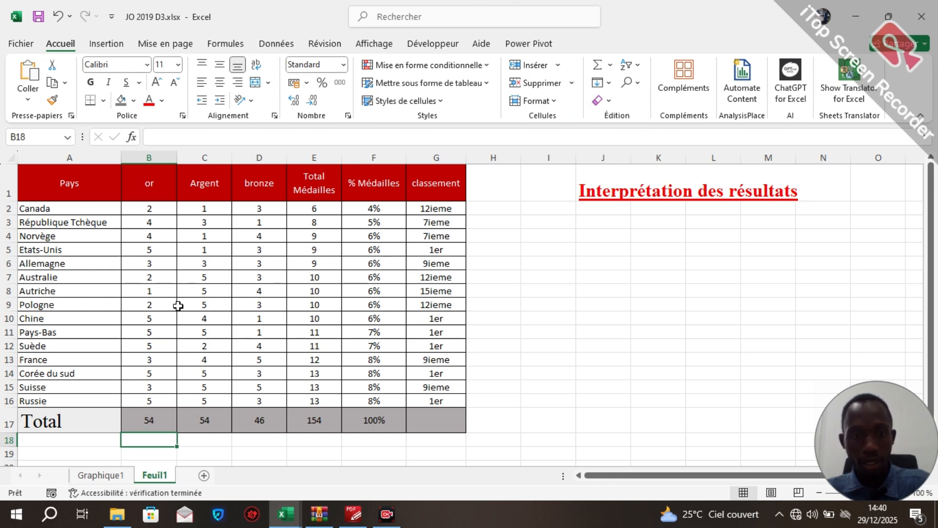
left_click(152, 419)
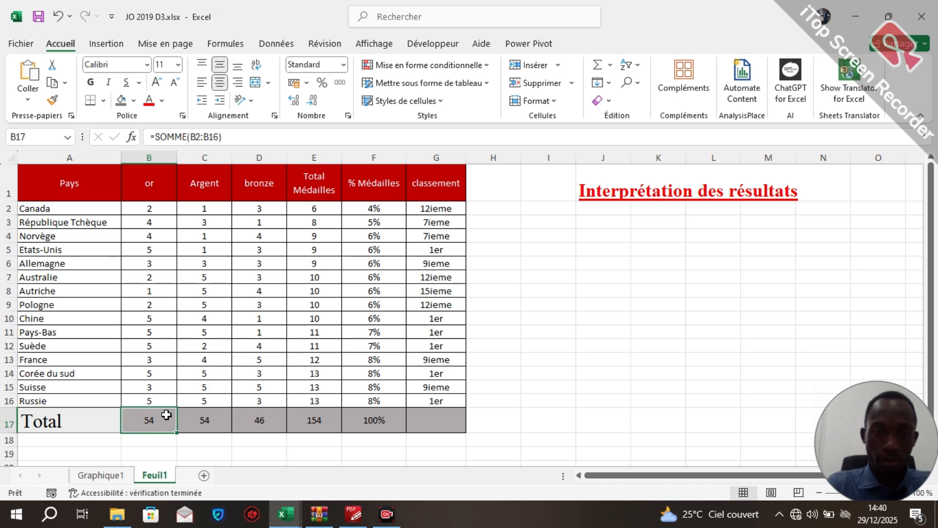
Clear the AutoSum formula from the gold medals total in cell B17.
double_click(167, 415)
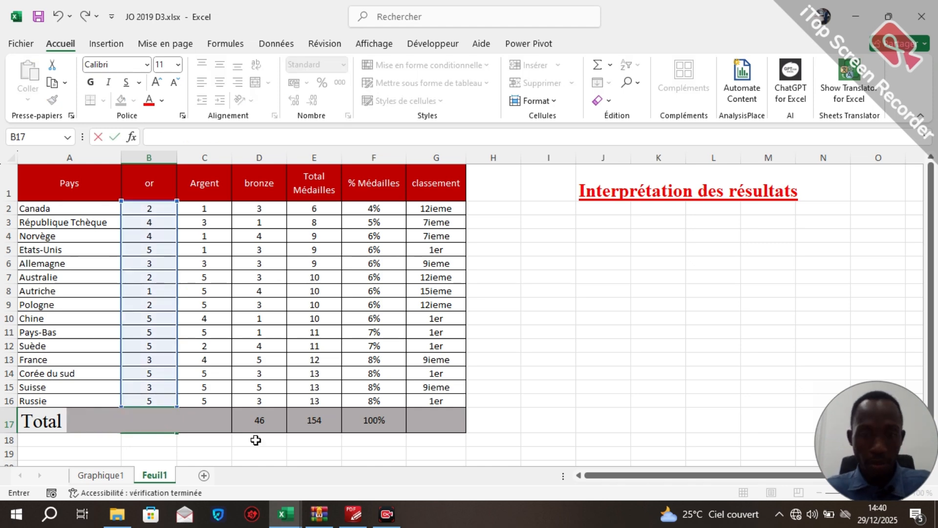
left_click(541, 277)
left_click(121, 413)
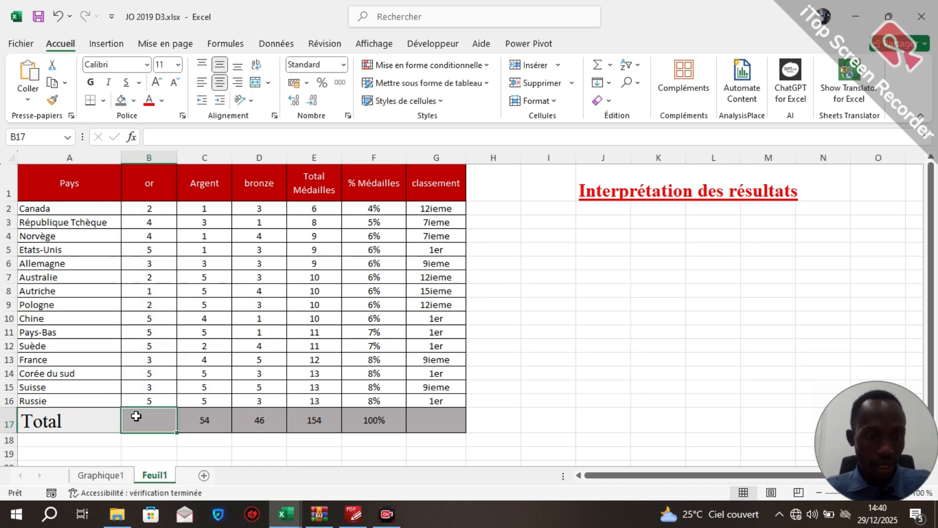
Insert an AutoSum of B2:B16 in the empty gold total cell B17 and compare its formula with the one in C17.
left_click(597, 66)
left_click(597, 67)
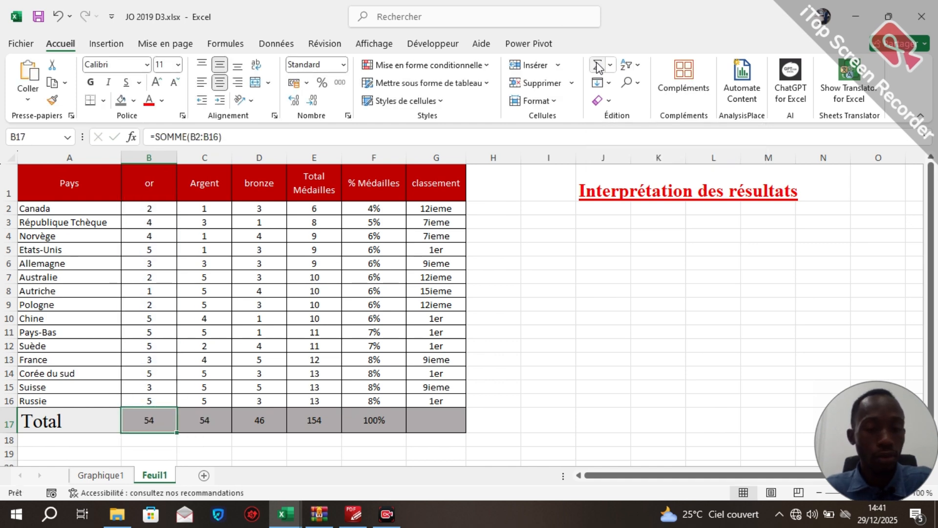
left_click(202, 421)
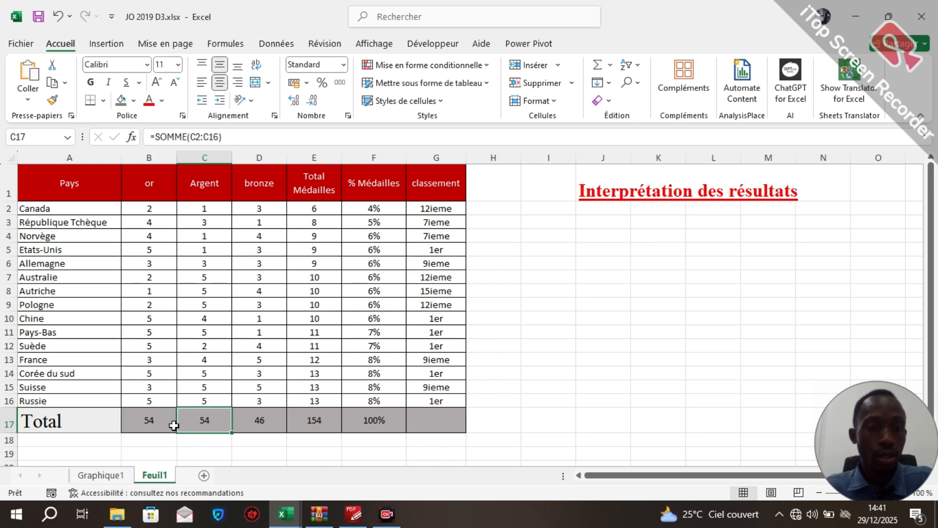
left_click(154, 423)
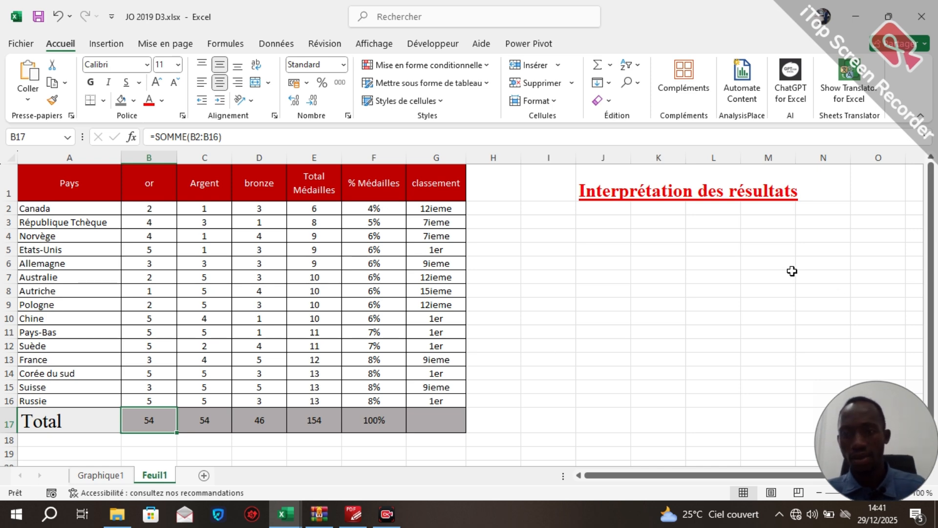
Enter scattered sample numbers beside the table: 4 in L5, 6 in L10, 5 in J10 and 6 in O8.
left_click(713, 250)
type("4")
left_click(728, 320)
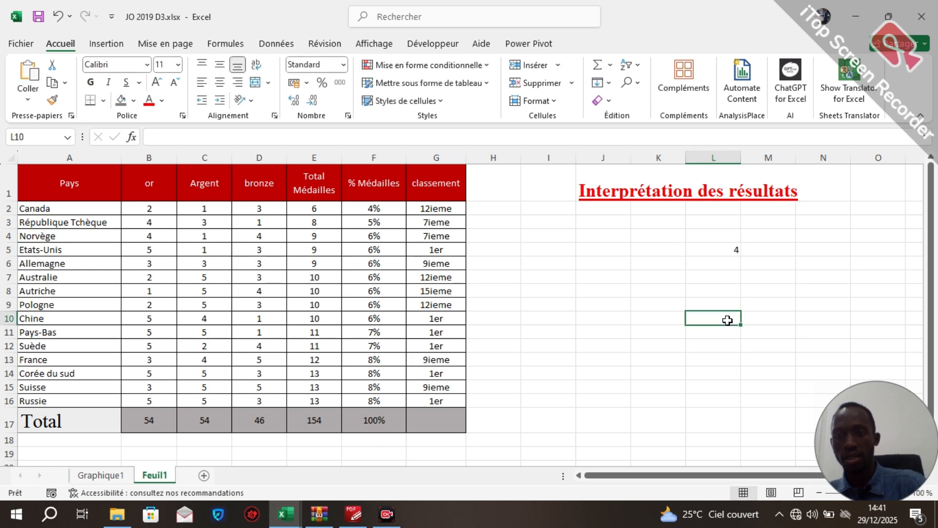
type("4")
key("BackSpace")
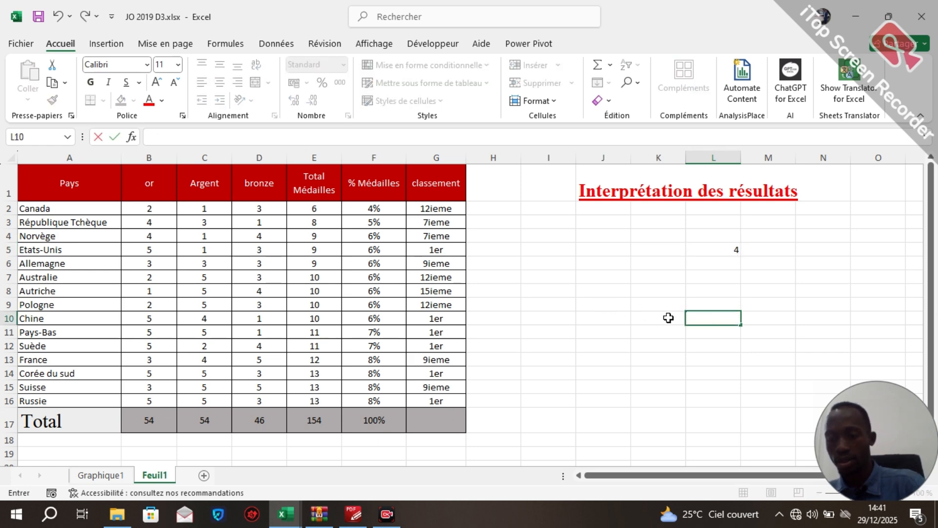
type("6")
left_click(611, 317)
type("5")
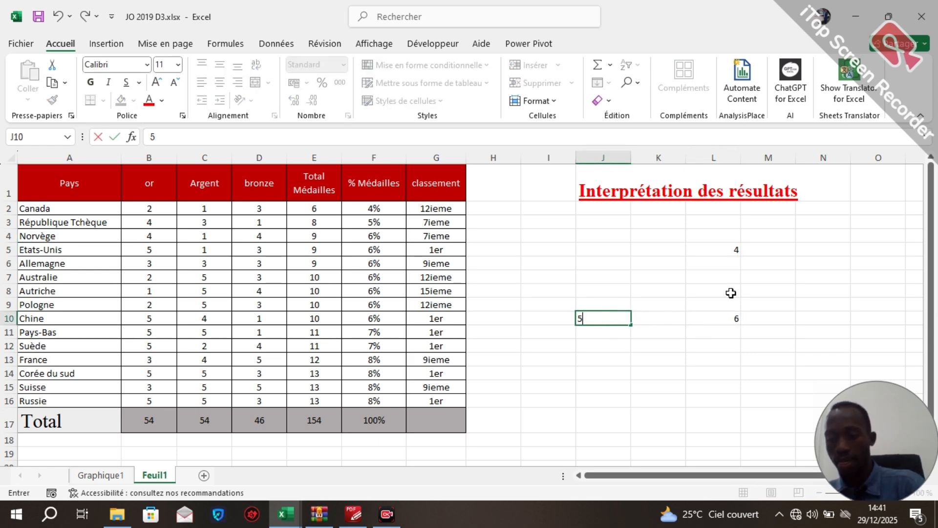
left_click(859, 292)
type("6")
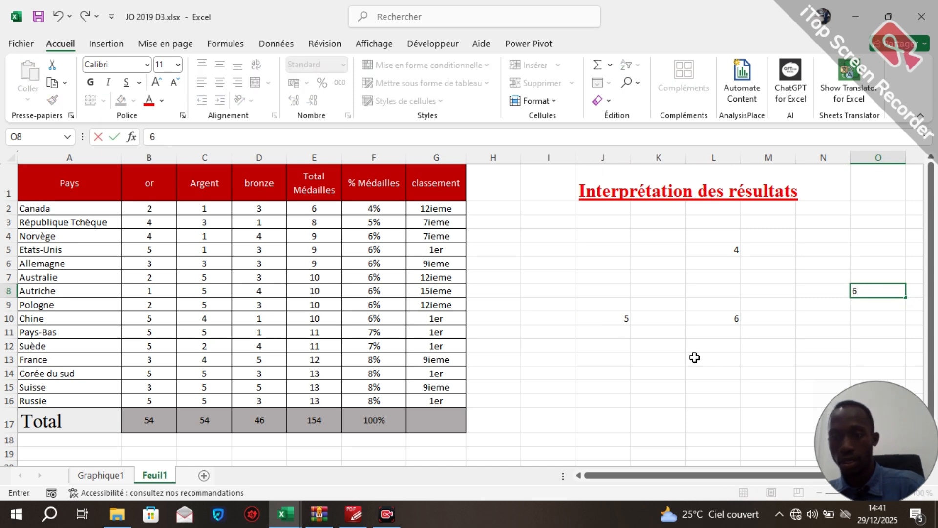
Add up the four scattered sample numbers in cell K14 with the SOMME function, using J10, L5, L10 and O8 as separate arguments.
left_click(645, 372)
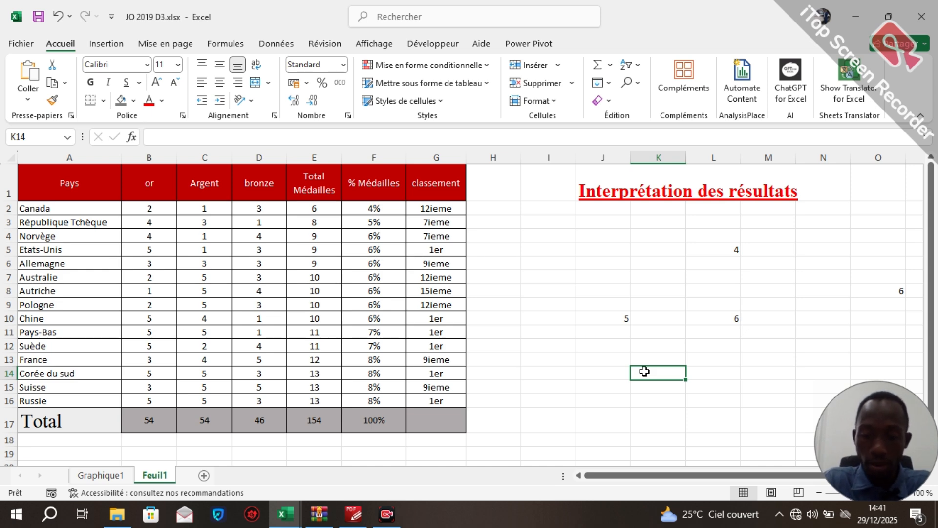
type("=so")
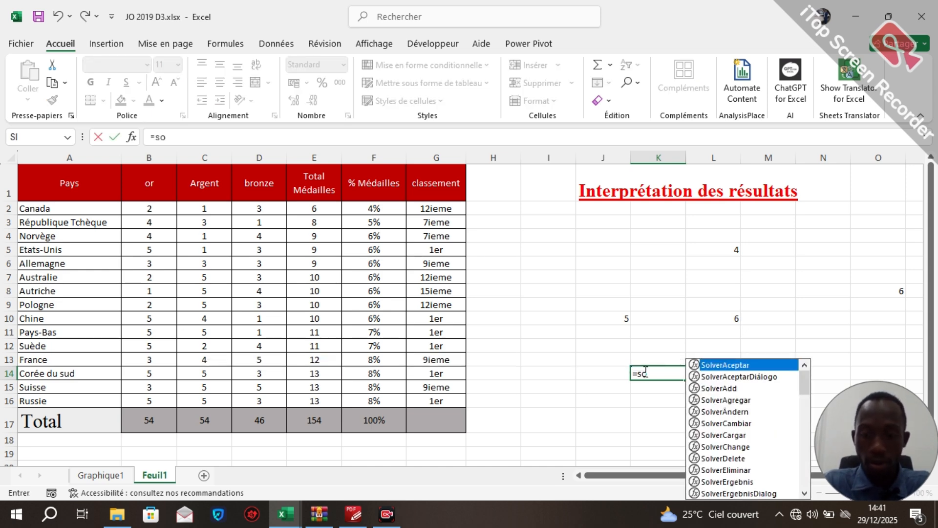
type("m")
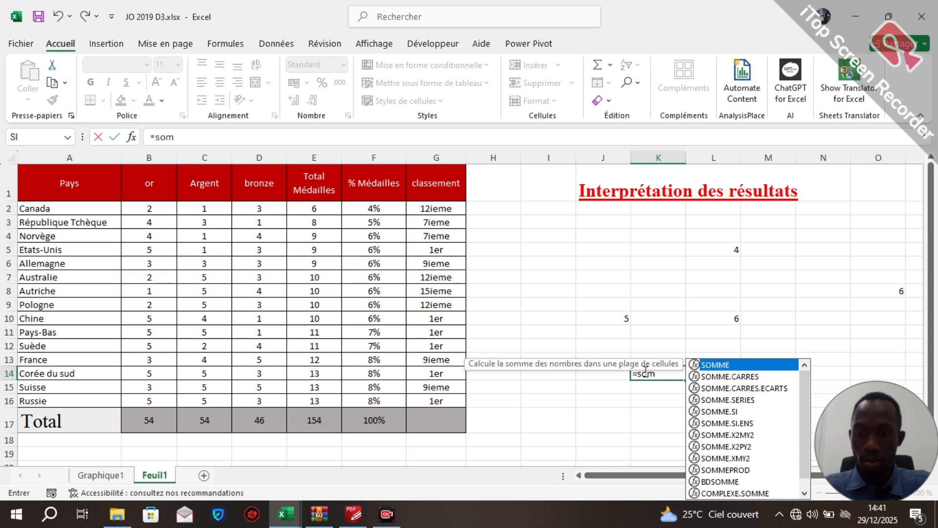
double_click(782, 365)
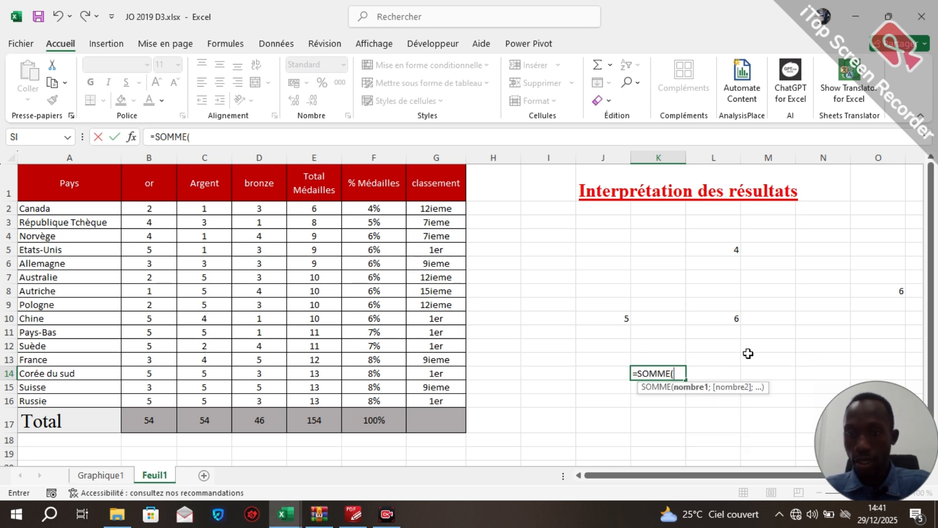
left_click(623, 318)
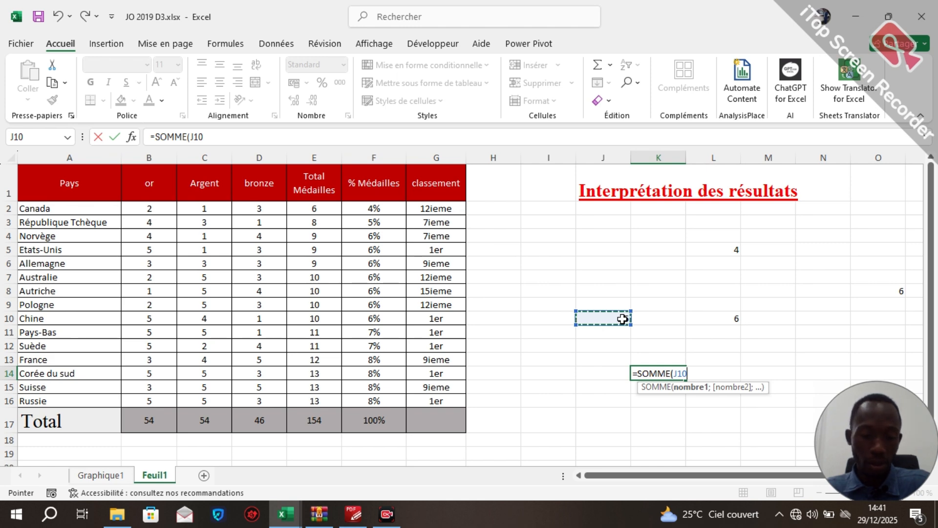
type(";")
left_click(740, 250)
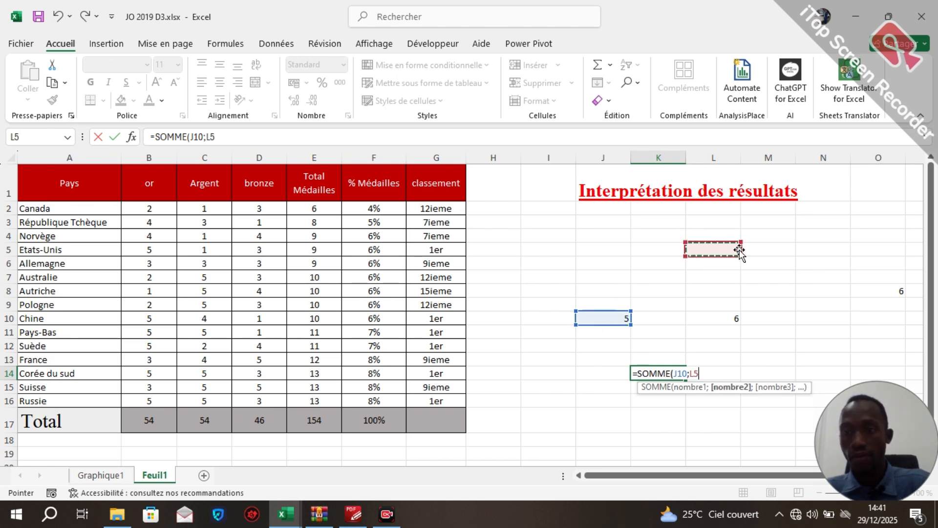
type(";")
left_click(731, 318)
type(";")
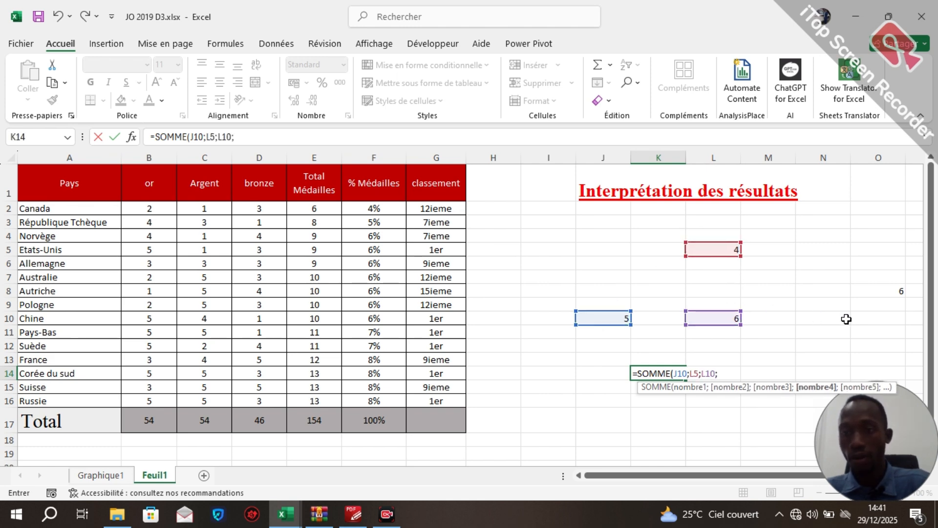
left_click(868, 291)
key("Return")
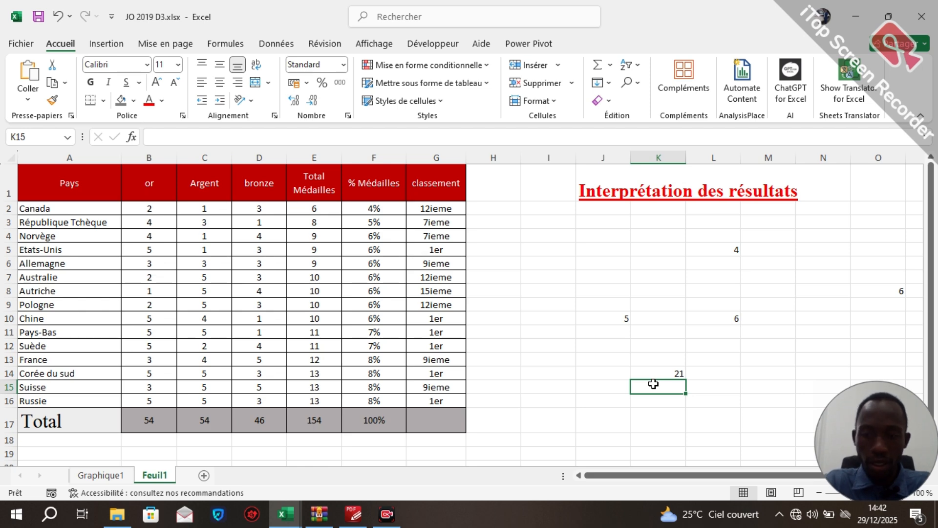
type("=so")
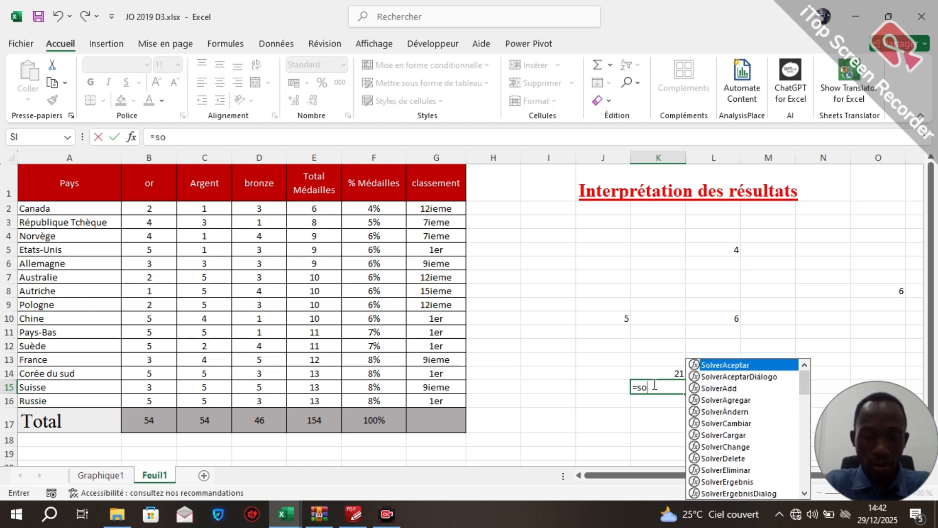
type("m")
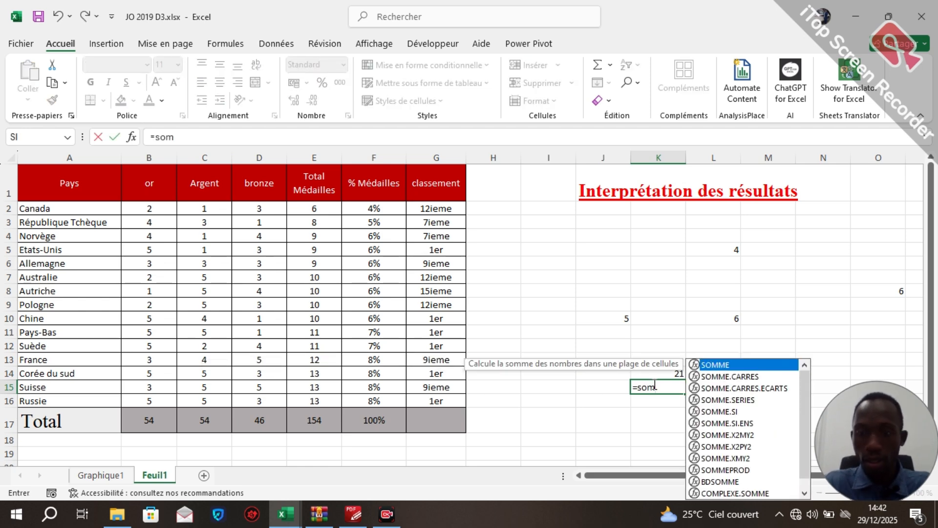
double_click(722, 366)
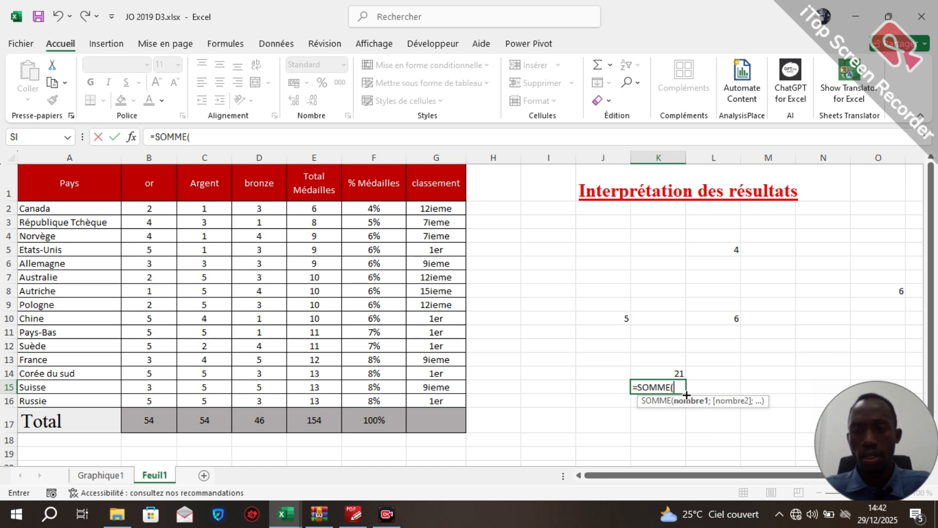
key("BackSpace")
key("BackSpace")
key("BackSpace")
key("BackSpace")
key("BackSpace")
key("BackSpace")
key("BackSpace")
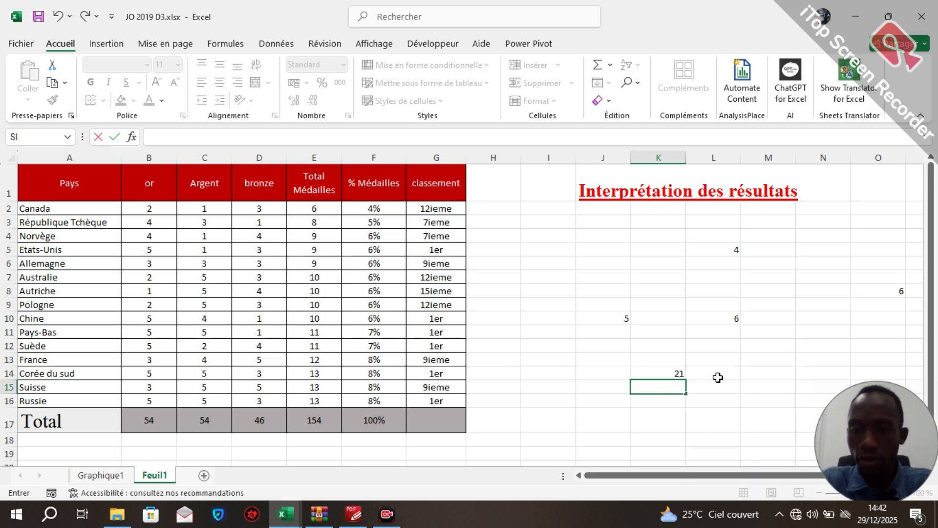
key("Escape")
left_click(561, 374)
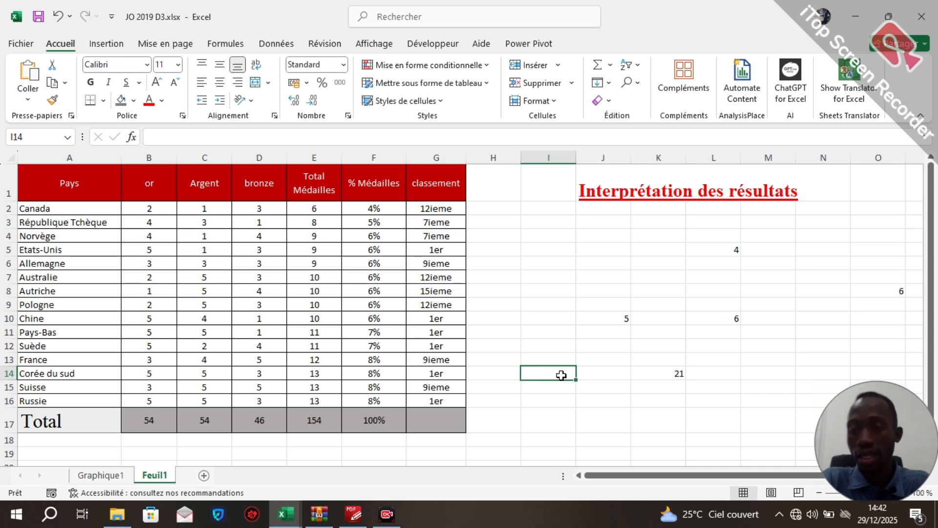